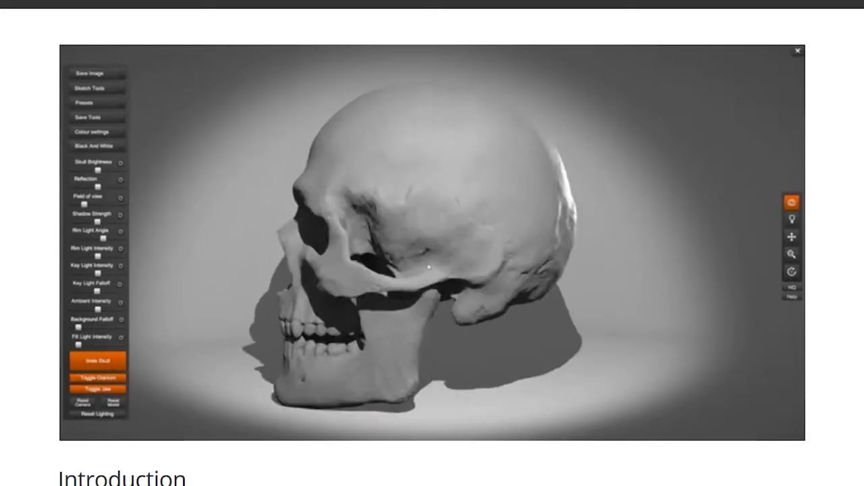
pyautogui.scroll(-5, 432, 243)
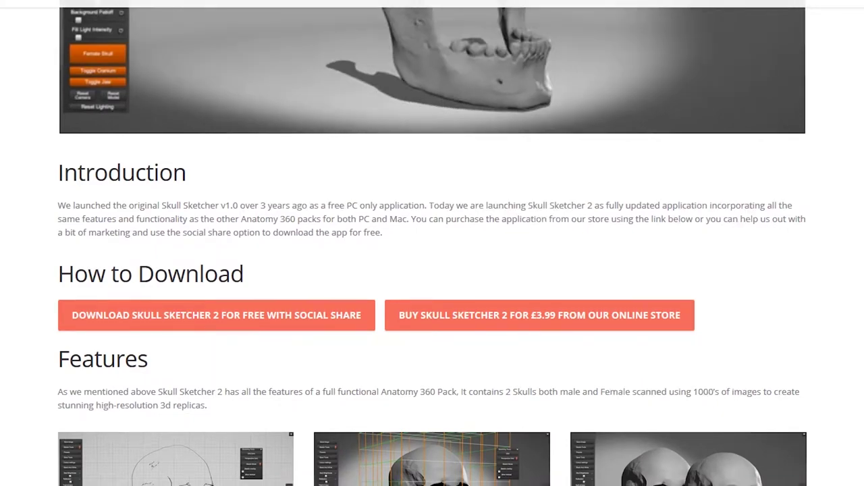
pyautogui.scroll(-1, 432, 243)
pyautogui.scroll(-2, 432, 243)
pyautogui.scroll(-2, 432, 243)
pyautogui.scroll(-3, 432, 243)
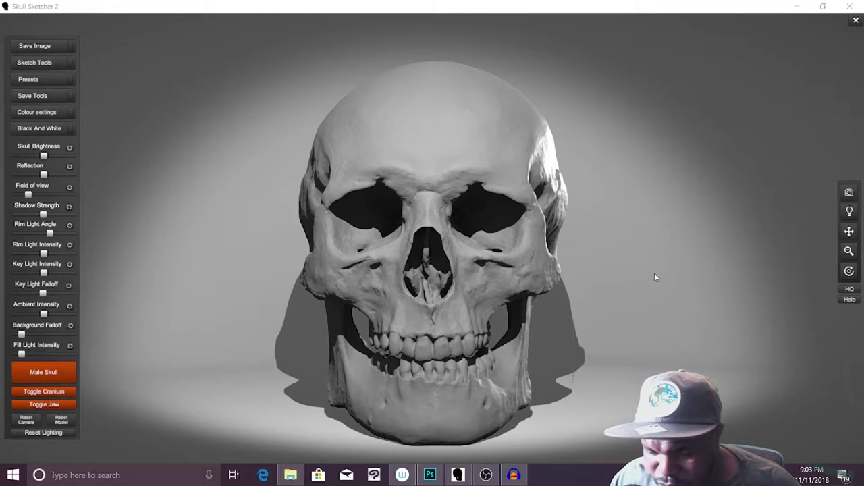
pyautogui.moveTo(848, 194)
pyautogui.mouseDown()
pyautogui.moveTo(766, 194)
pyautogui.moveTo(800, 195)
pyautogui.mouseUp()
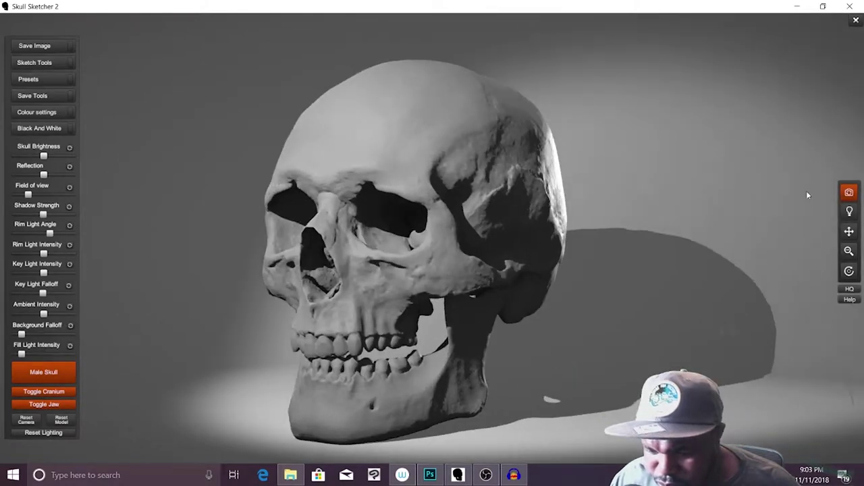
pyautogui.click(28, 196)
pyautogui.moveTo(42, 196); pyautogui.dragTo(33, 195)
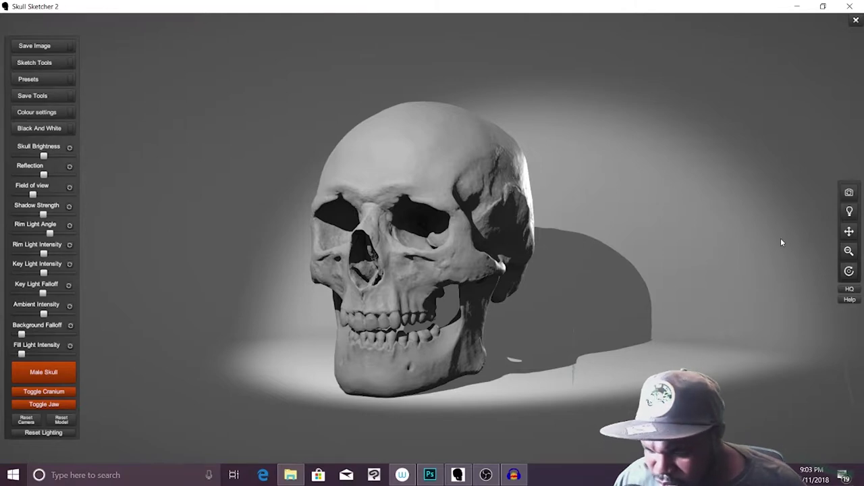
pyautogui.click(848, 211)
pyautogui.moveTo(835, 214); pyautogui.dragTo(254, 326)
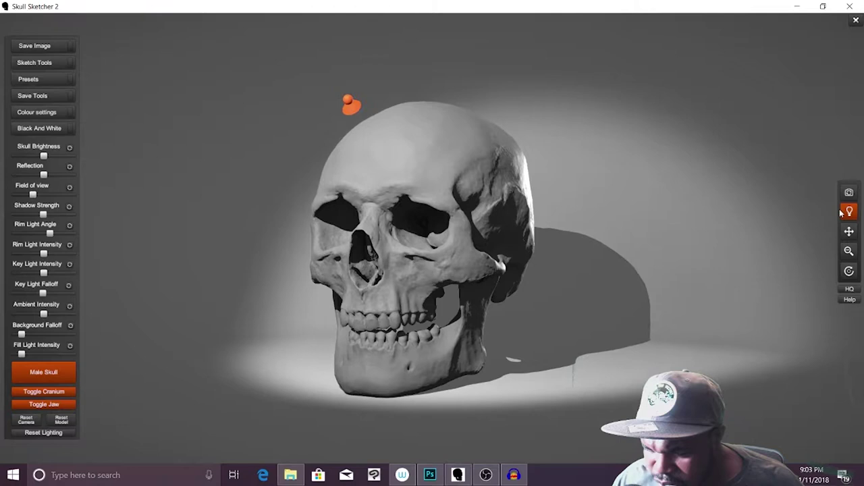
pyautogui.click(36, 433)
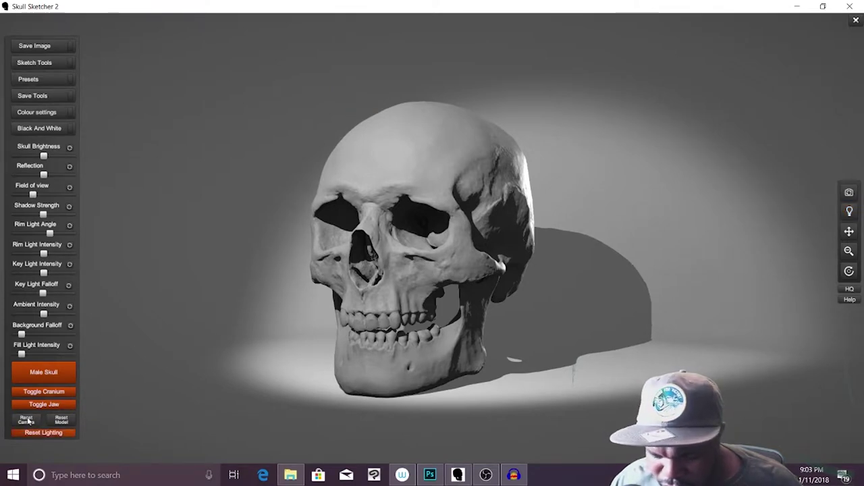
pyautogui.click(61, 421)
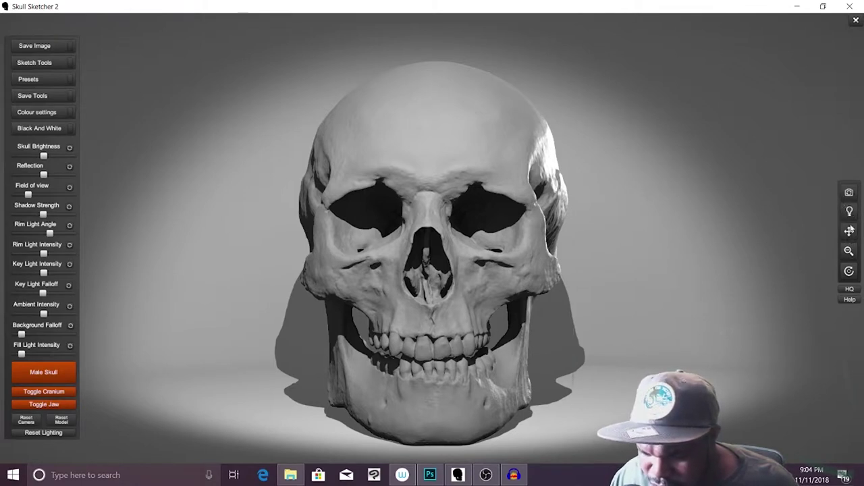
# Step: Pan, rotate and zoom the shaded skull so it turns partway from frontal and fills more of the frame
pyautogui.moveTo(814, 235)
pyautogui.mouseDown(button='middle')
pyautogui.moveTo(779, 235)
pyautogui.moveTo(829, 251)
pyautogui.mouseUp(button='middle')
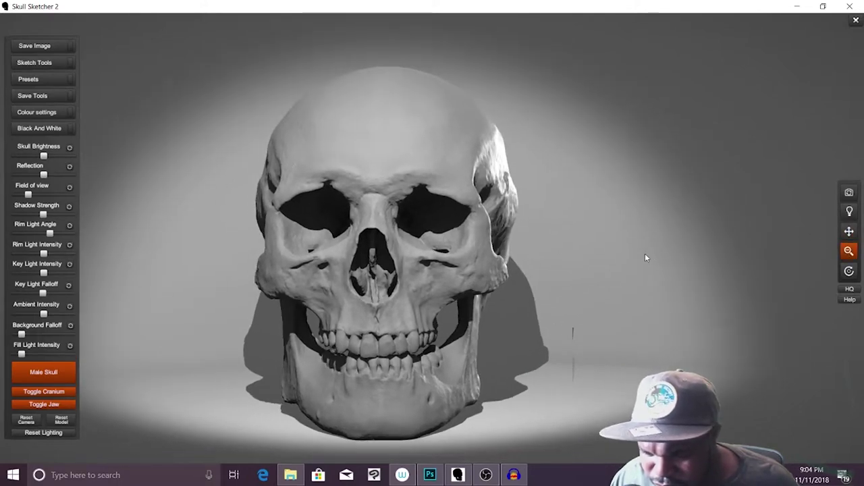
pyautogui.moveTo(498, 270)
pyautogui.mouseDown()
pyautogui.moveTo(465, 280)
pyautogui.moveTo(647, 277)
pyautogui.mouseUp()
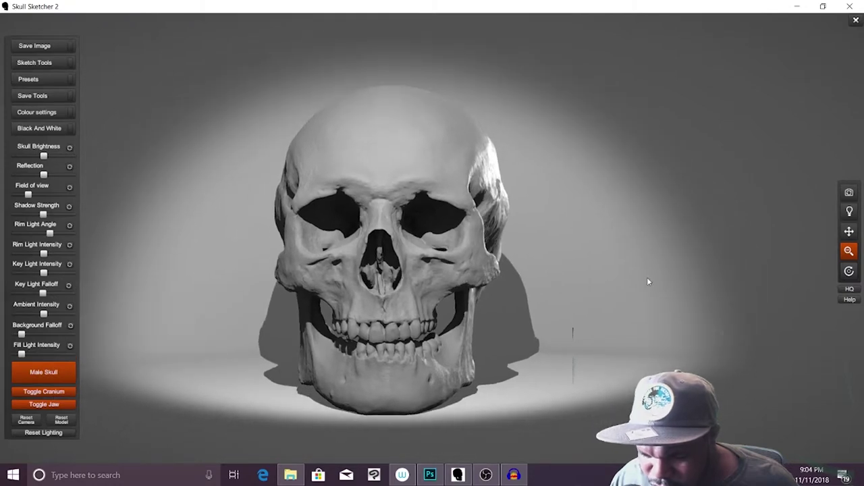
pyautogui.moveTo(767, 279)
pyautogui.mouseDown()
pyautogui.moveTo(743, 154)
pyautogui.moveTo(743, 254)
pyautogui.moveTo(709, 274)
pyautogui.moveTo(728, 274)
pyautogui.moveTo(587, 274)
pyautogui.moveTo(359, 256)
pyautogui.moveTo(807, 254)
pyautogui.mouseUp()
pyautogui.click(851, 272)
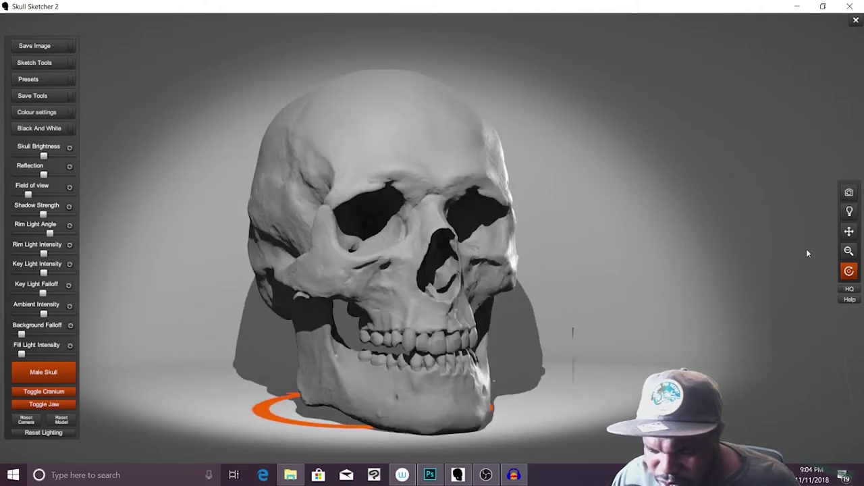
# Step: Render the skull as a black line sketch in Sketch Mode and orbit it to a three-quarter side view
pyautogui.click(47, 63)
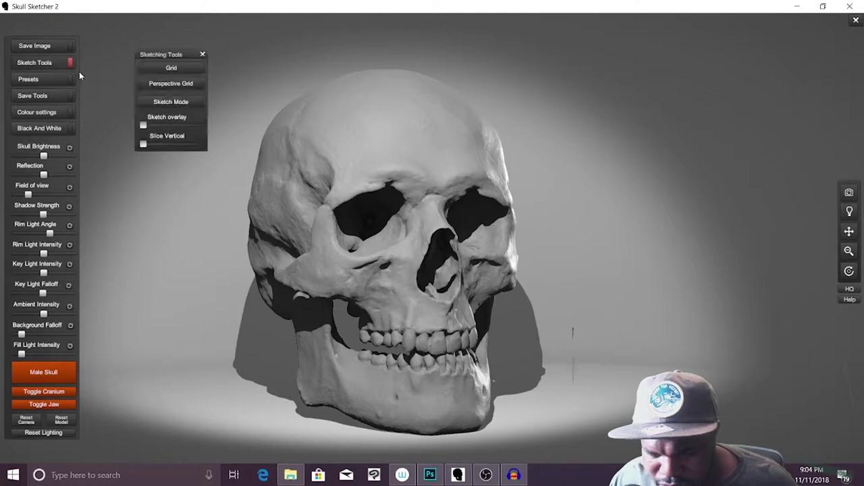
pyautogui.click(166, 99)
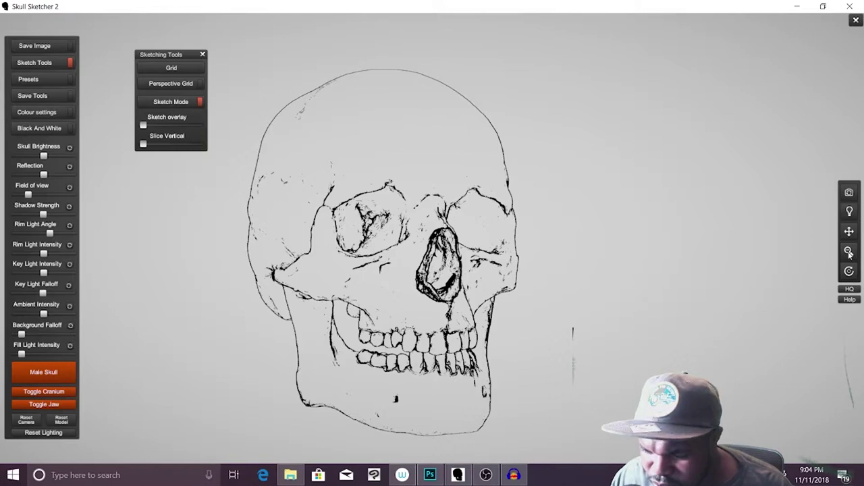
pyautogui.moveTo(850, 271); pyautogui.dragTo(786, 272)
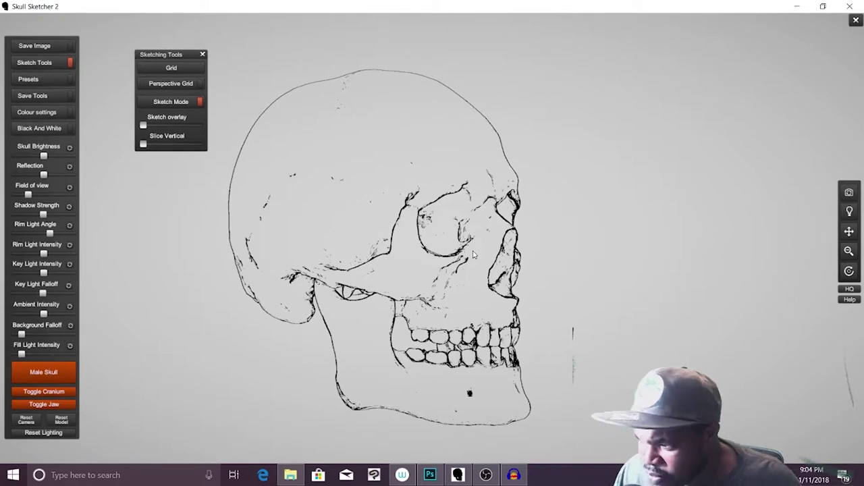
# Step: Show the perspective grid, return to shading, widen the field of view, then hide the grid
pyautogui.click(171, 84)
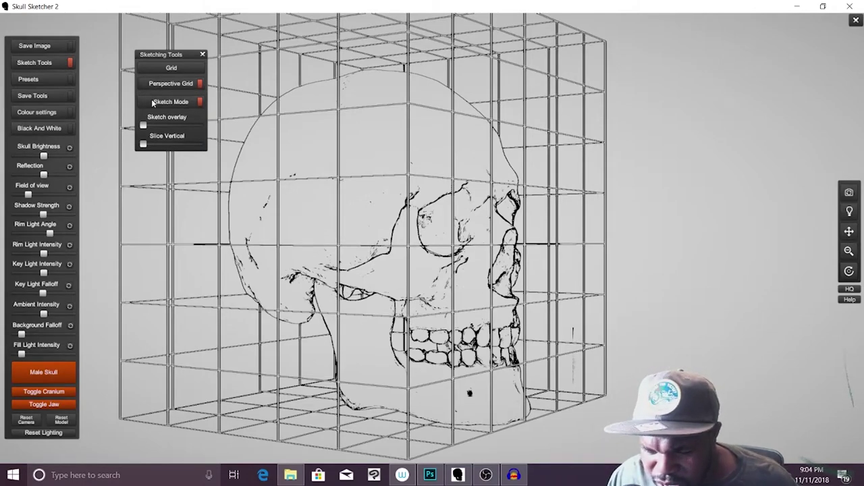
pyautogui.click(153, 102)
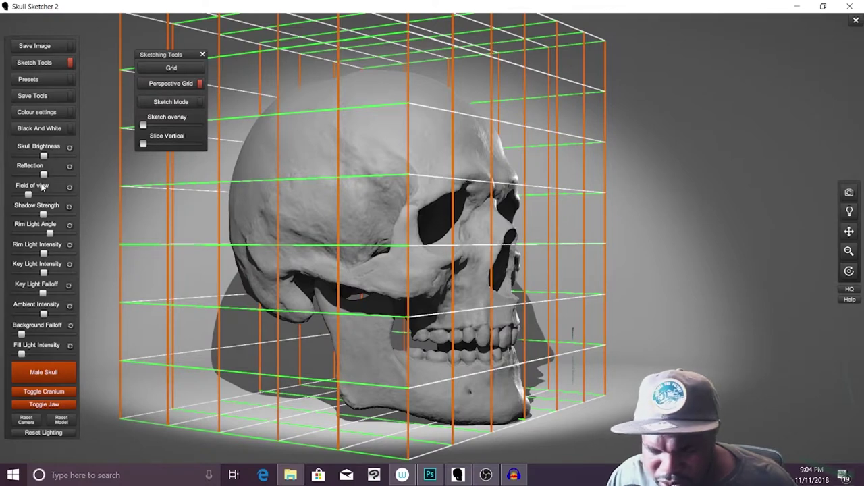
pyautogui.moveTo(28, 196); pyautogui.dragTo(39, 197)
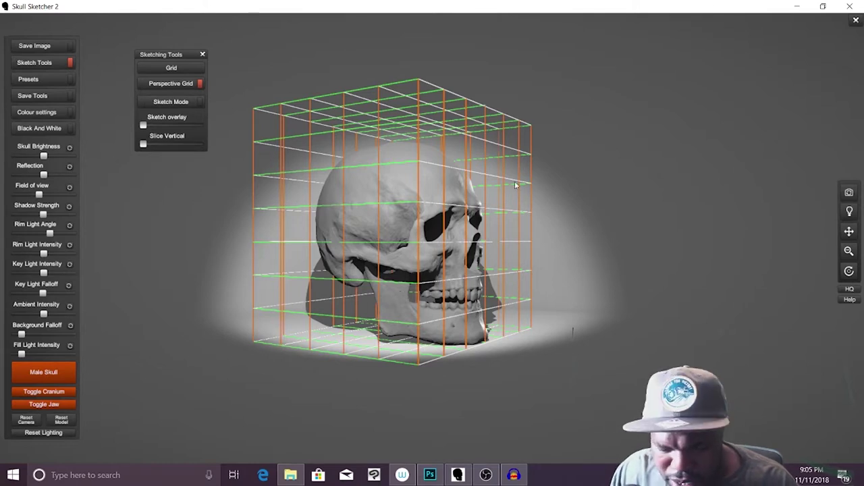
pyautogui.click(165, 83)
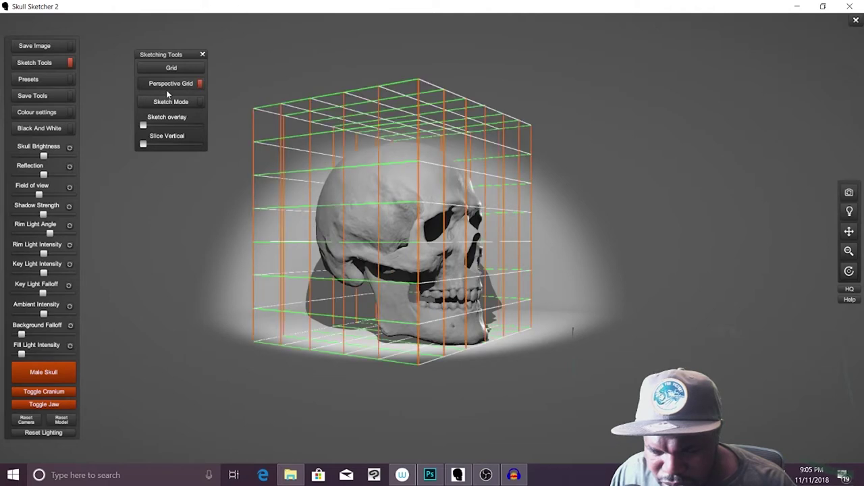
pyautogui.click(167, 86)
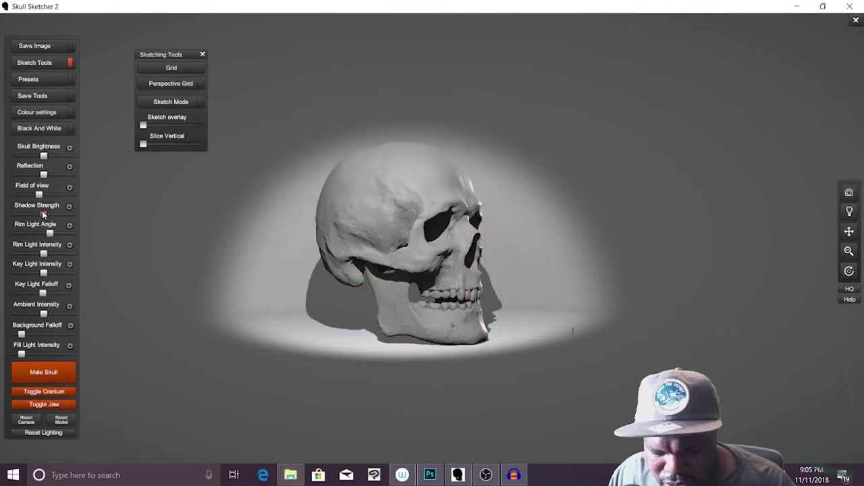
# Step: Increase shadow strength, adjust rim light angle, and spin the skull until it stops in side profile
pyautogui.moveTo(43, 214)
pyautogui.mouseDown()
pyautogui.moveTo(60, 214)
pyautogui.moveTo(35, 216)
pyautogui.mouseUp()
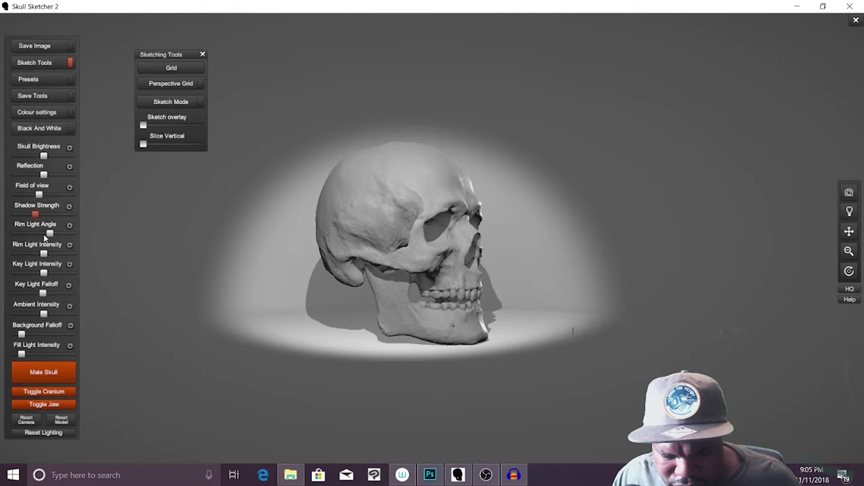
pyautogui.moveTo(49, 233)
pyautogui.mouseDown()
pyautogui.moveTo(38, 234)
pyautogui.moveTo(64, 234)
pyautogui.moveTo(48, 235)
pyautogui.mouseUp()
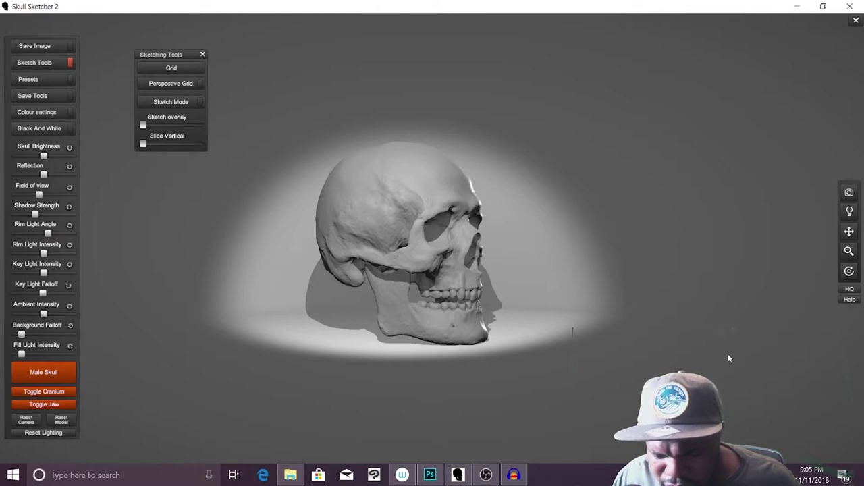
pyautogui.click(850, 272)
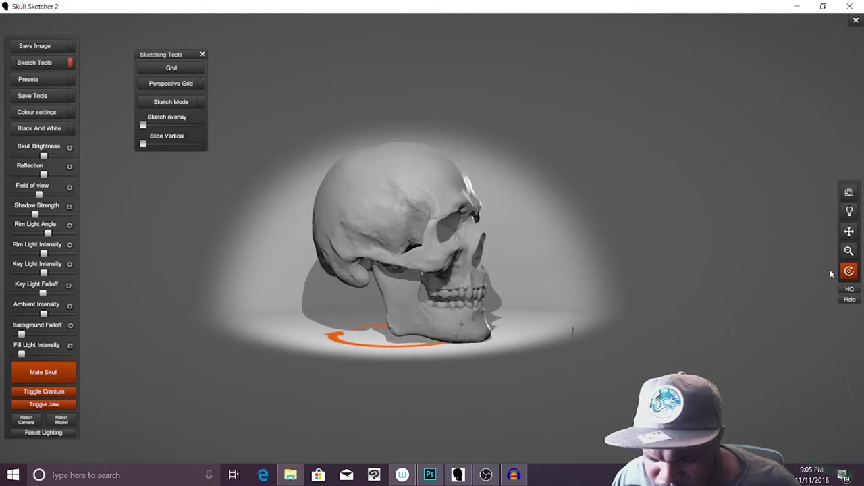
pyautogui.click(496, 199)
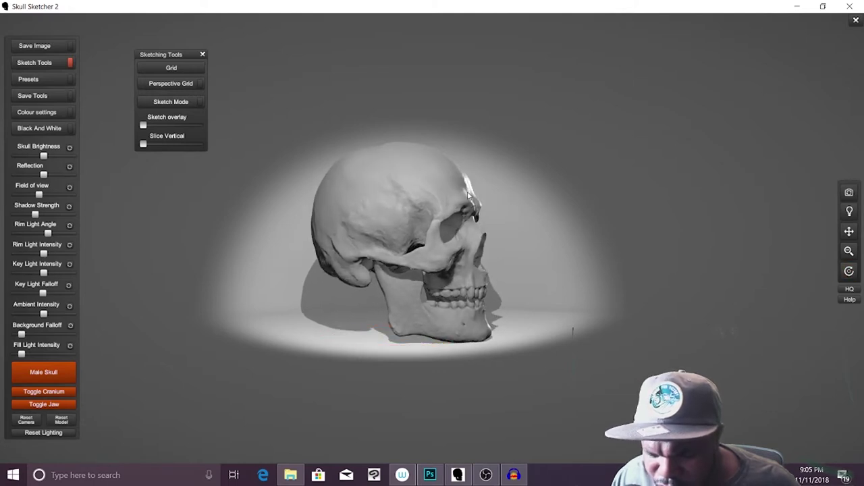
# Step: Turn Sketch Mode back on, increase shadow strength, and move the light to retune the sketch shading
pyautogui.click(174, 103)
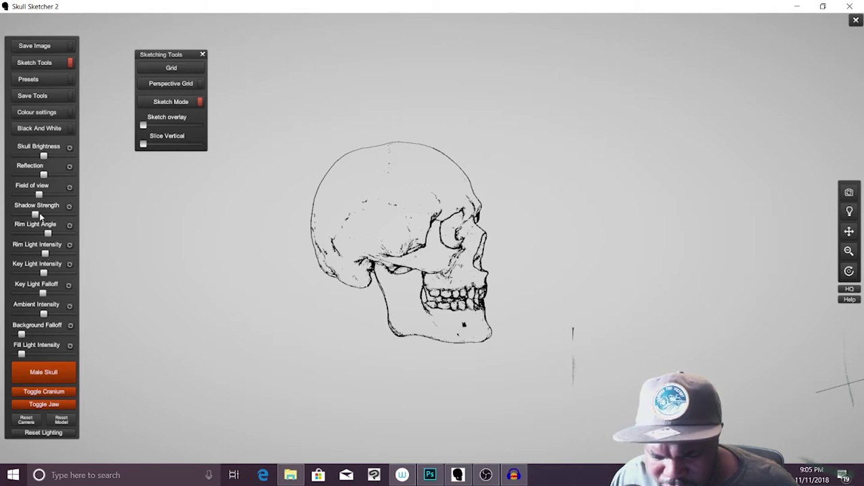
pyautogui.moveTo(41, 216)
pyautogui.mouseDown()
pyautogui.moveTo(55, 219)
pyautogui.moveTo(37, 218)
pyautogui.mouseUp()
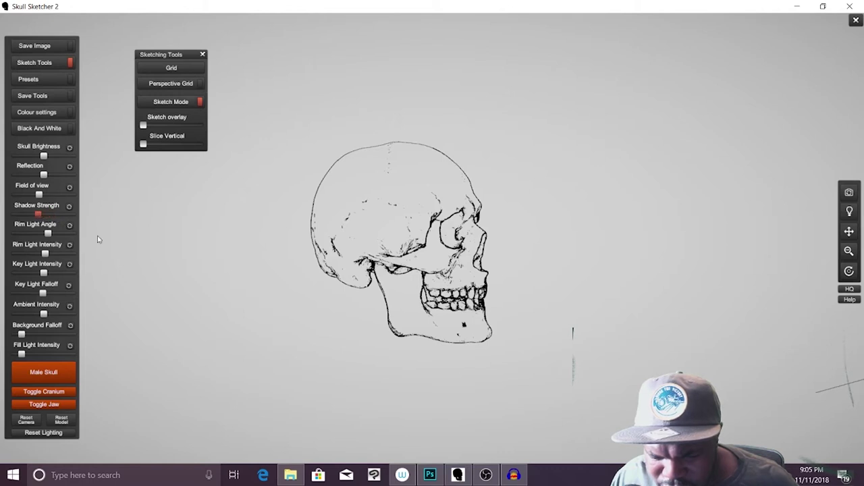
pyautogui.click(849, 211)
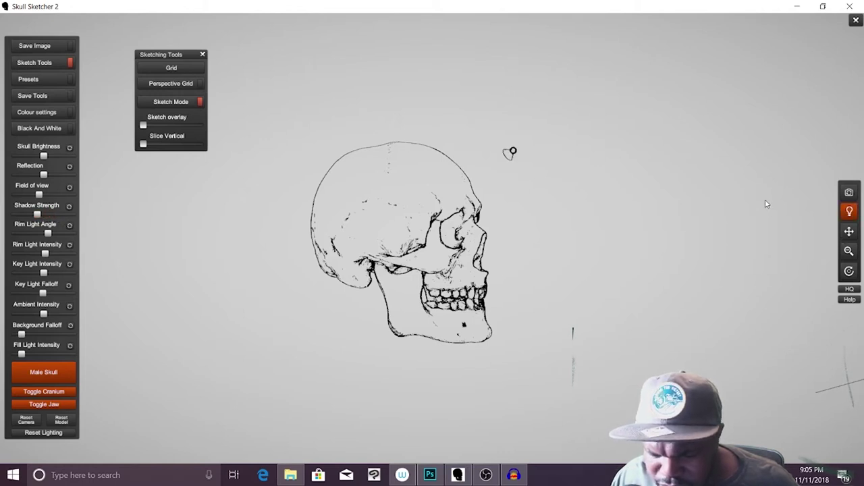
pyautogui.moveTo(766, 204)
pyautogui.mouseDown()
pyautogui.moveTo(760, 188)
pyautogui.moveTo(758, 223)
pyautogui.mouseUp()
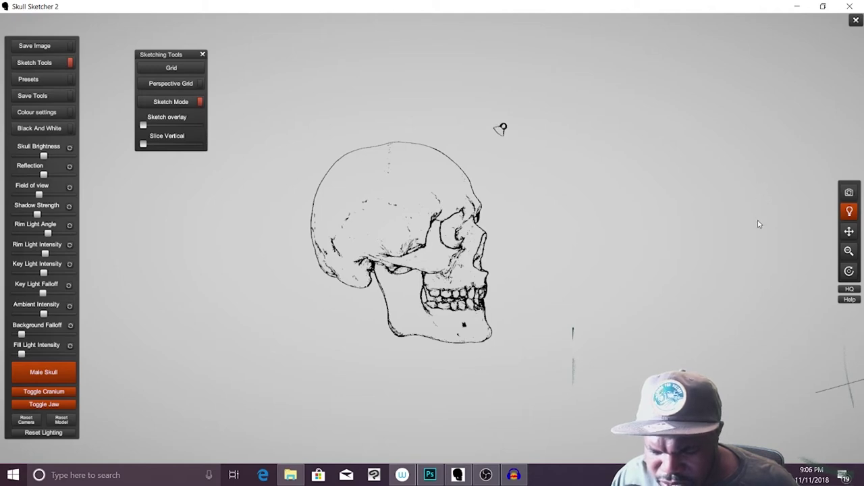